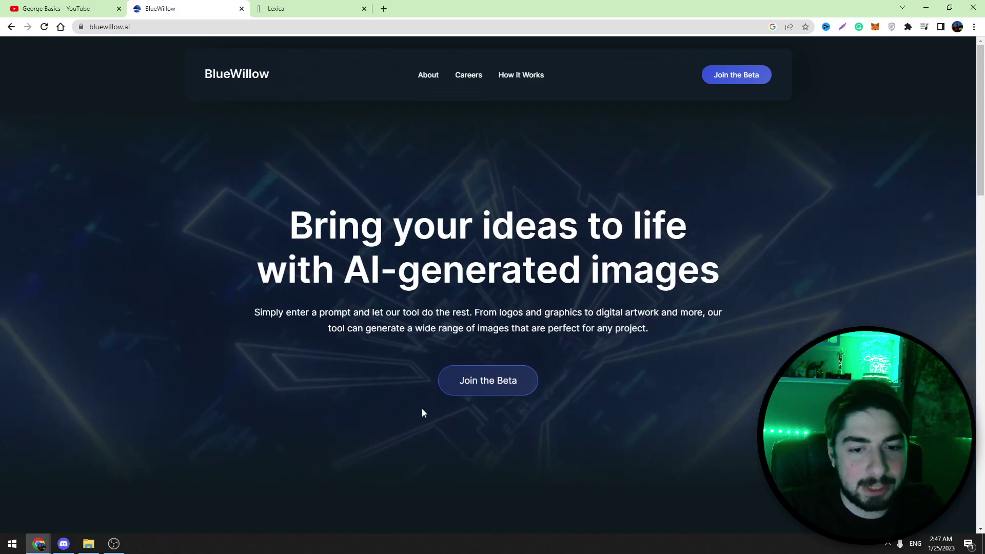
# - Look through BlueWillow's generated images in Discord's rookie-41 channel and in the locally saved image files
pyautogui.click(63, 544)
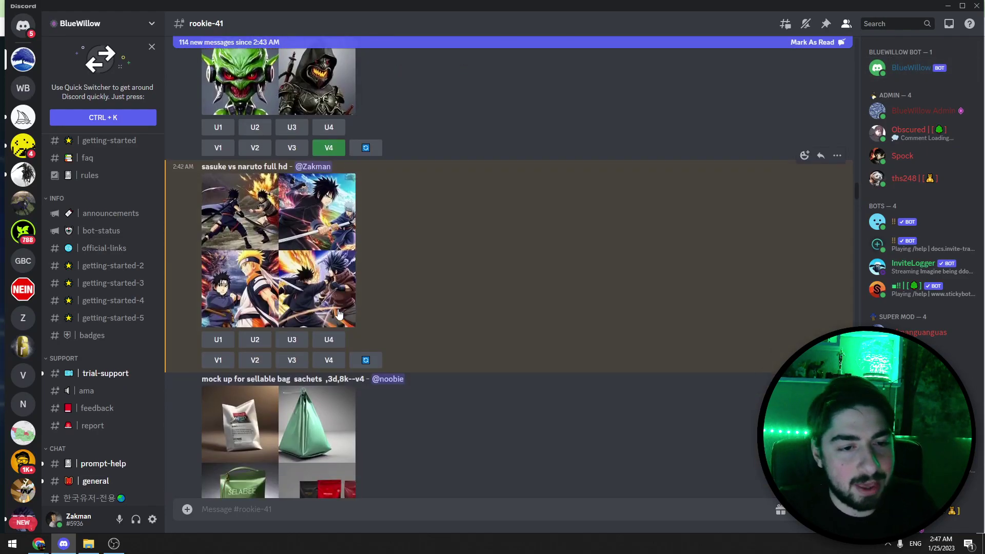
pyautogui.scroll(-15, 339, 314)
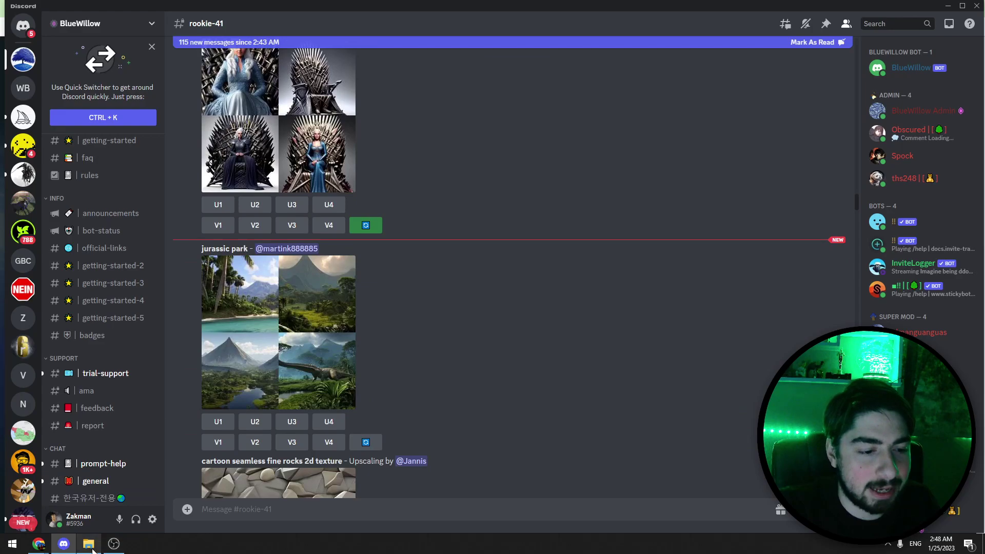
pyautogui.click(92, 550)
pyautogui.doubleClick(118, 113)
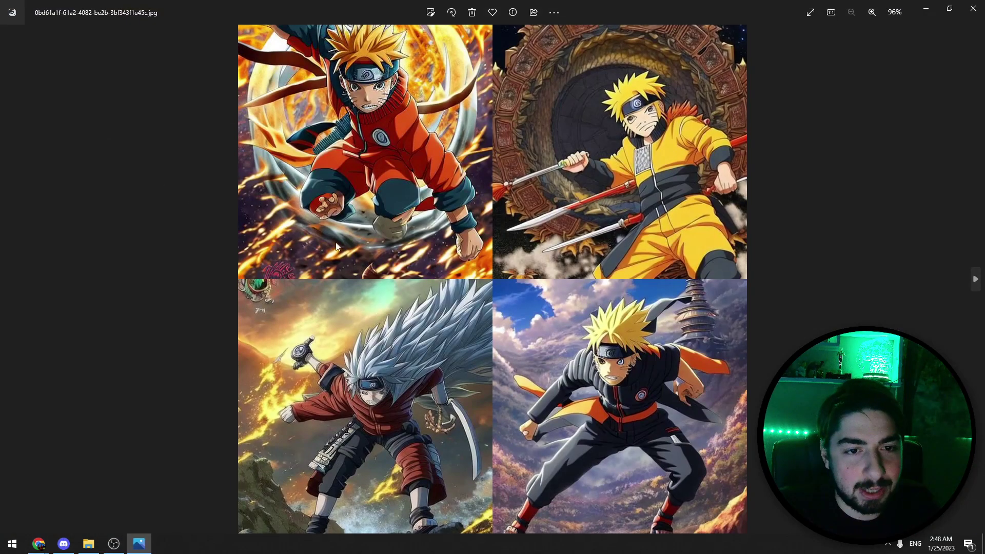
pyautogui.press('Right')
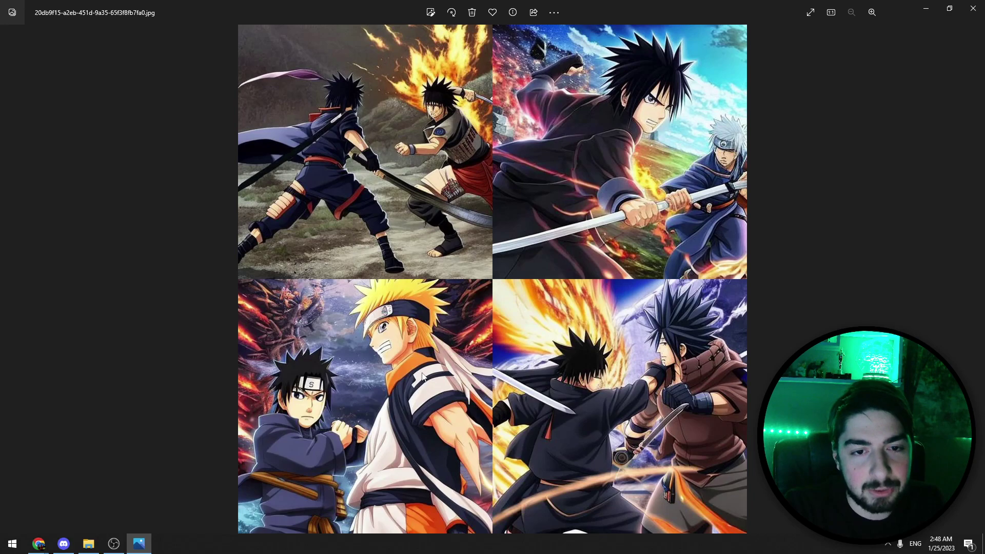
pyautogui.press('Right')
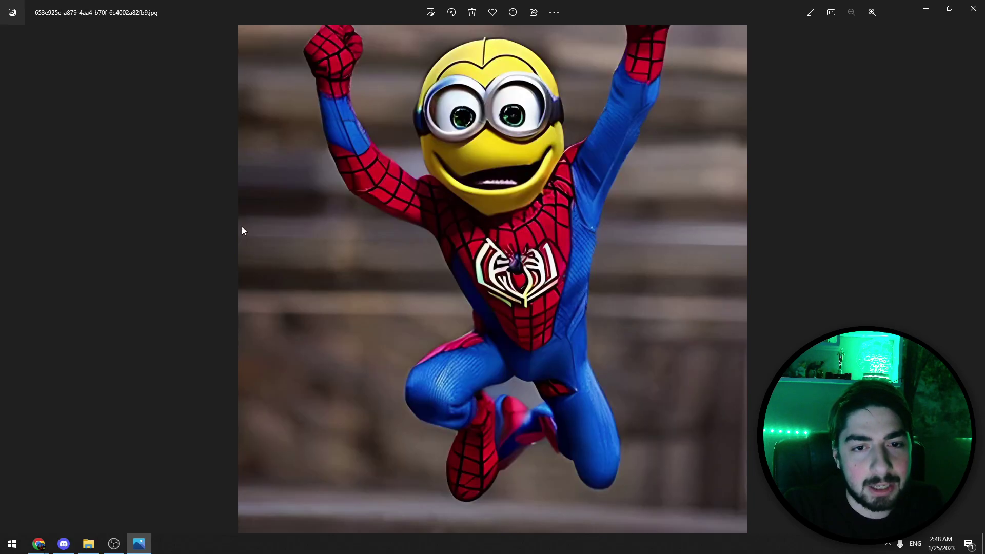
pyautogui.click(972, 8)
# - Switch back to Discord and read the BlueWillow FAQs in the server's faq channel
pyautogui.click(63, 545)
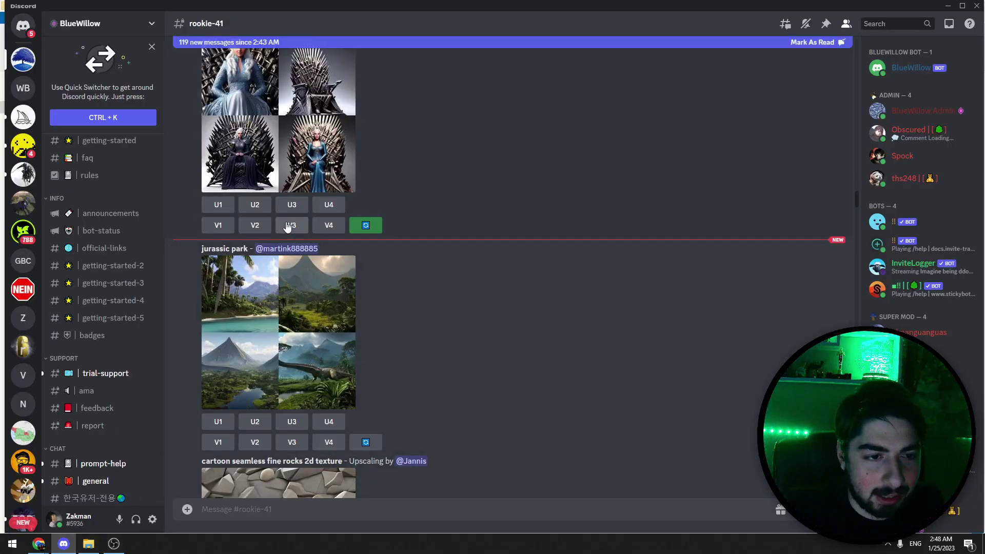
pyautogui.scroll(1, 108, 237)
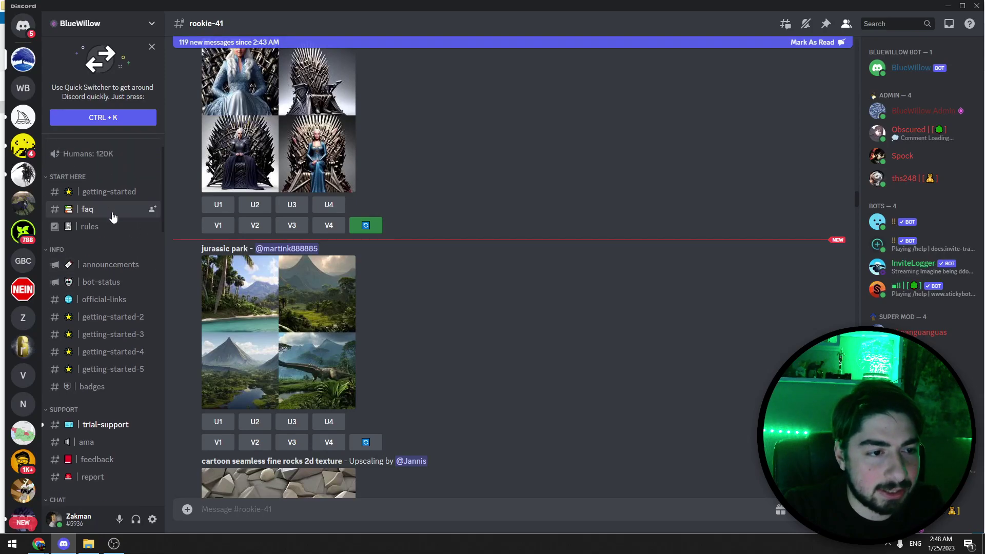
pyautogui.click(123, 215)
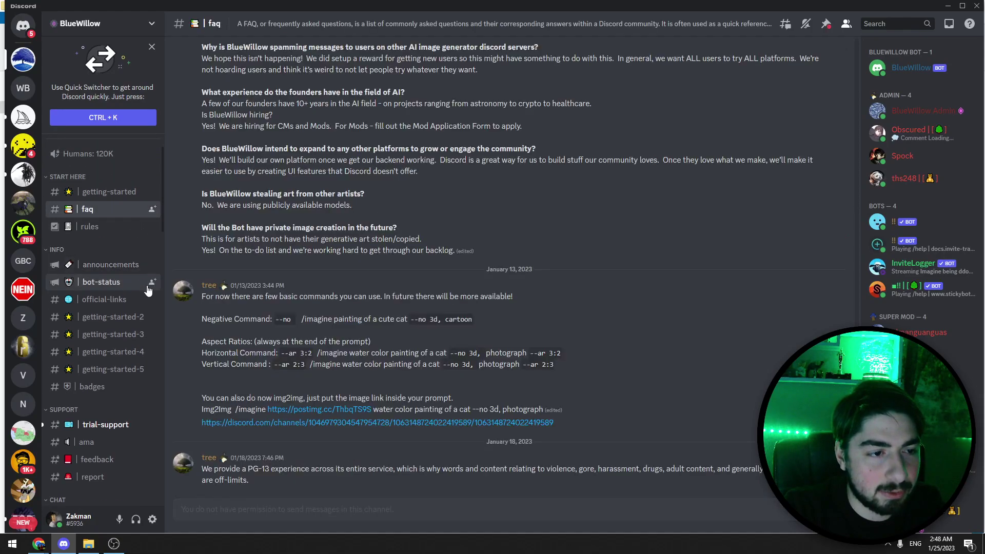
pyautogui.scroll(8, 348, 286)
pyautogui.scroll(12, 348, 305)
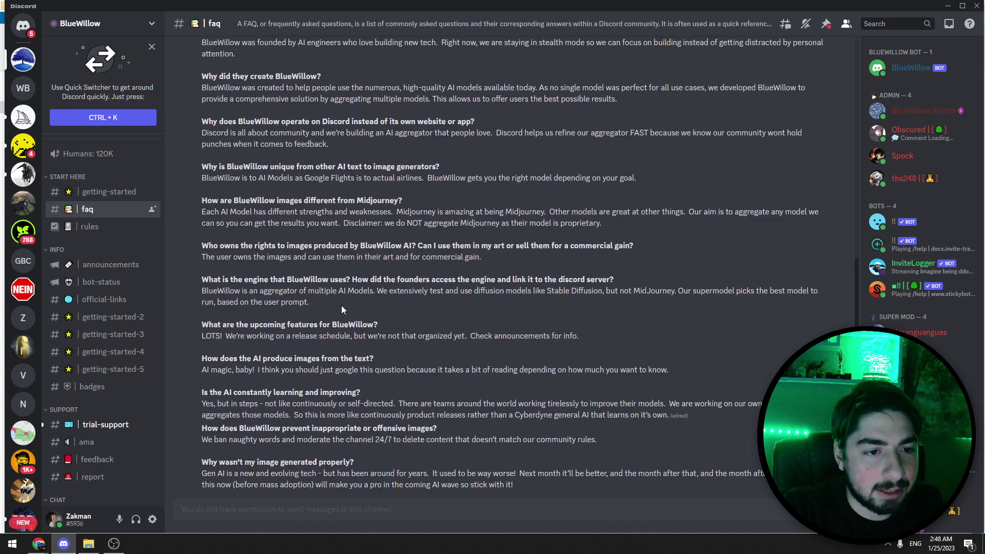
pyautogui.scroll(-8, 351, 272)
pyautogui.scroll(1, 307, 177)
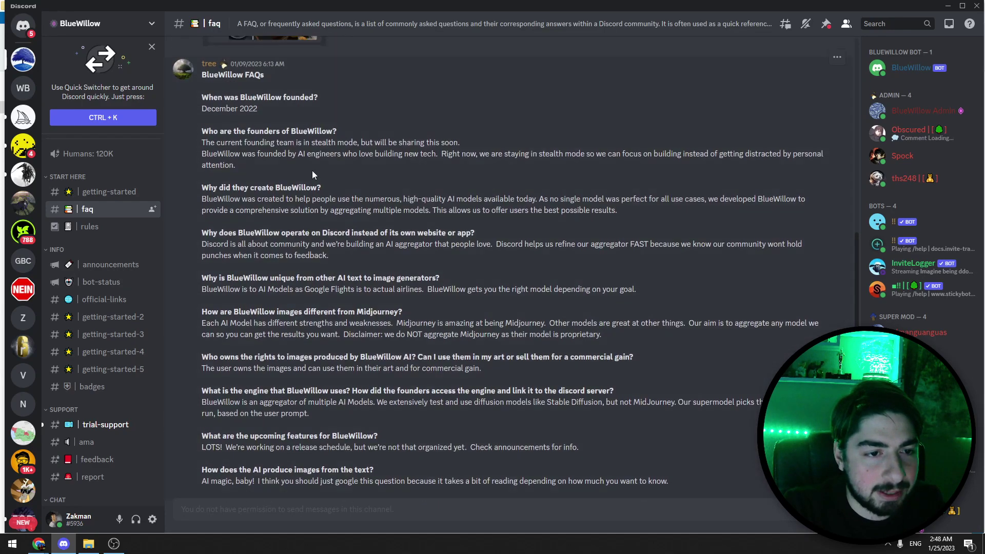
pyautogui.scroll(-1, 315, 172)
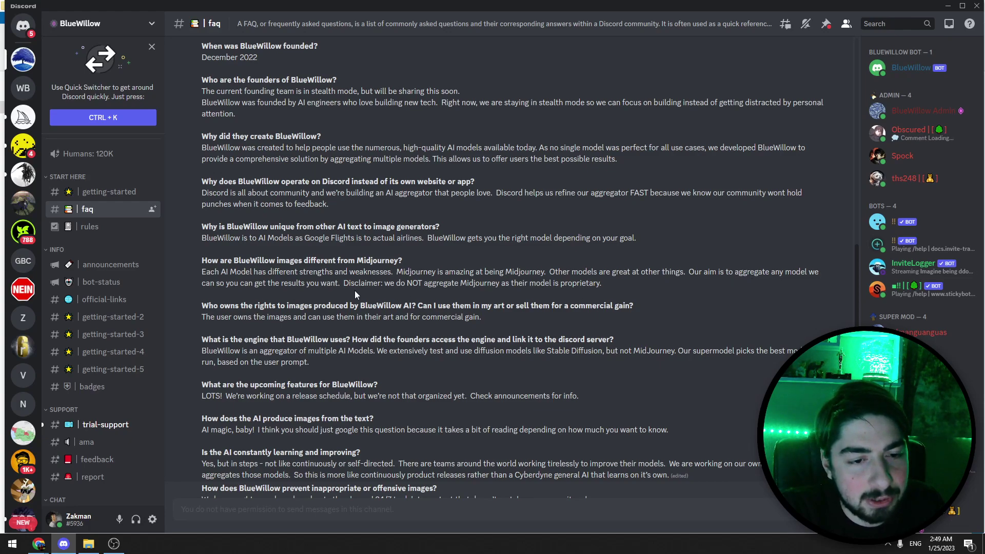
pyautogui.scroll(1, 318, 308)
pyautogui.scroll(-1, 296, 318)
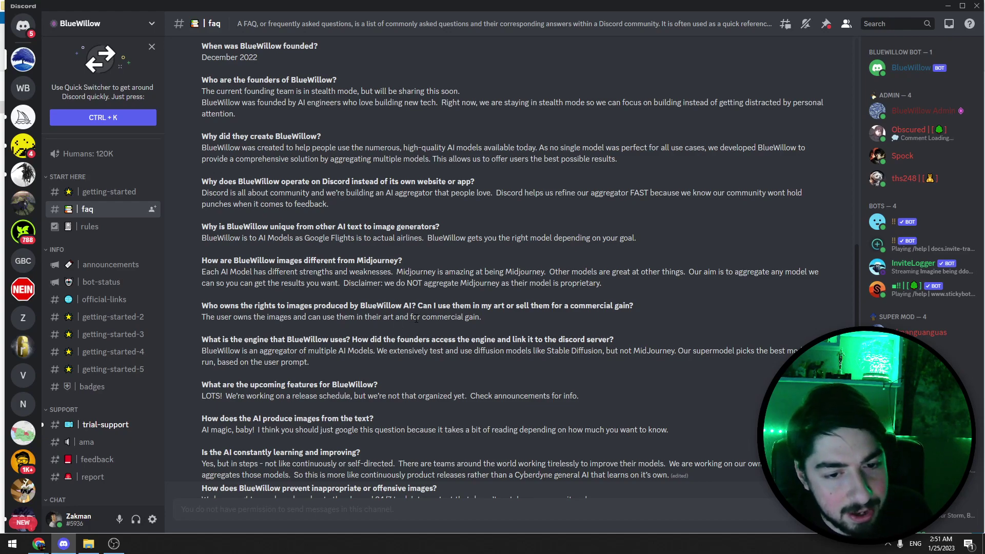
# - Highlight the FAQ entry on image rights and commercial use, and read the entries on free prompts and variation buttons
pyautogui.moveTo(483, 318); pyautogui.dragTo(201, 305)
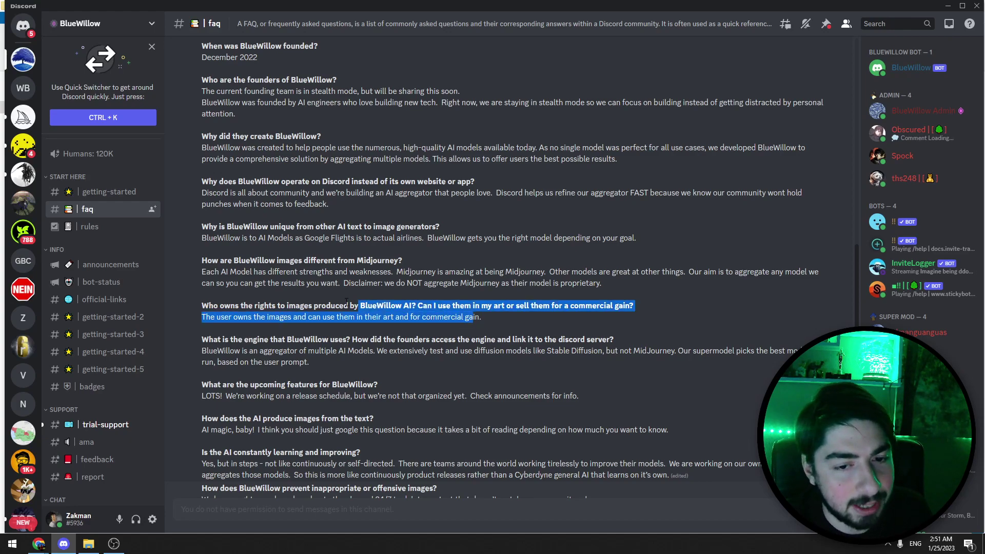
pyautogui.scroll(-15, 394, 211)
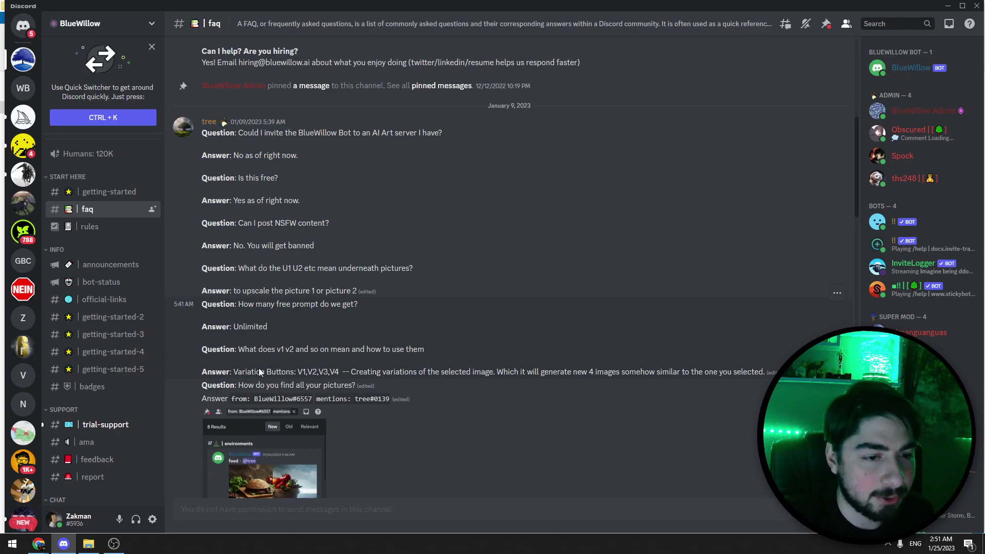
pyautogui.scroll(-7, 258, 368)
# - Generate images in the rookie-41 channel using /imagine with the prompt "a puppy running in the garden"
pyautogui.scroll(-10, 128, 341)
pyautogui.scroll(-3, 133, 302)
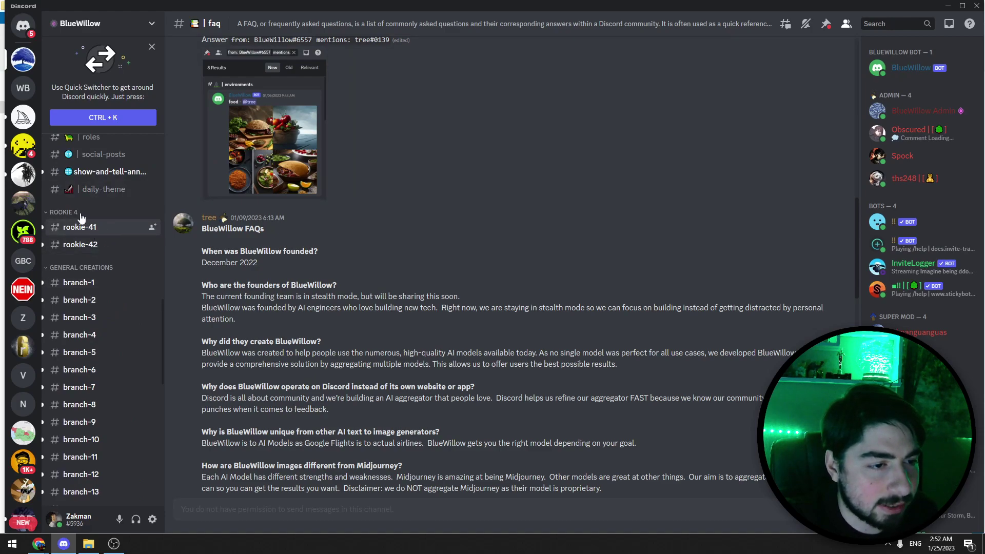
pyautogui.click(112, 233)
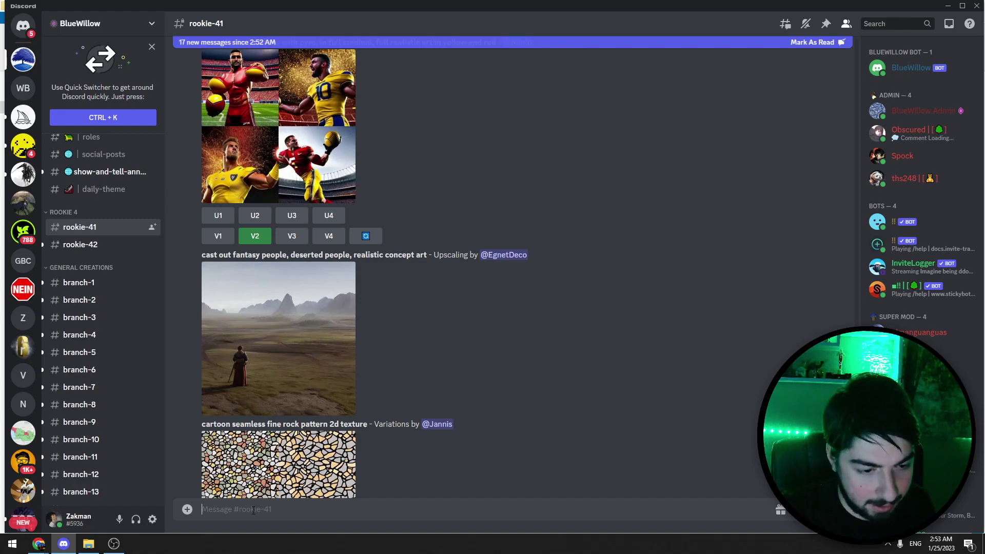
pyautogui.write('/imagin')
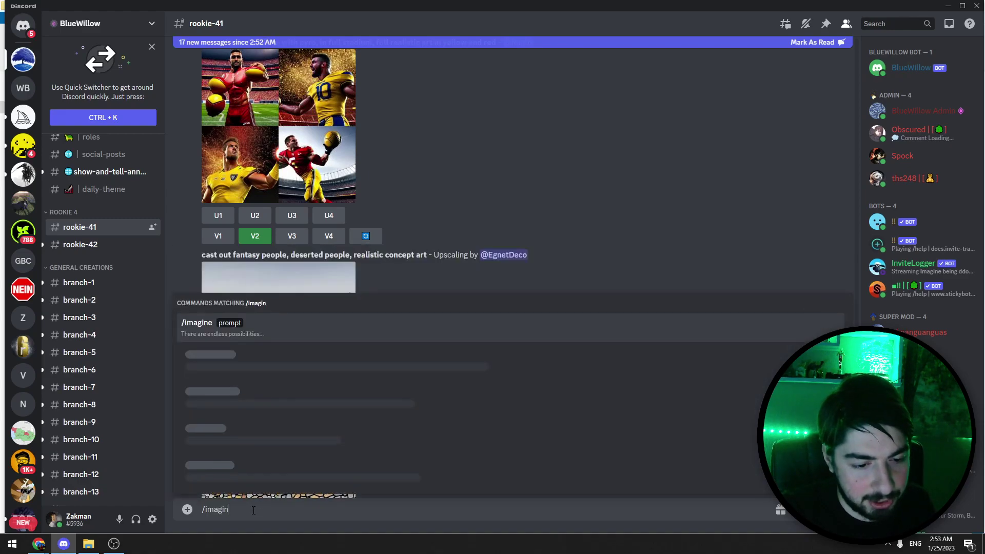
pyautogui.write('e')
pyautogui.press('Tab')
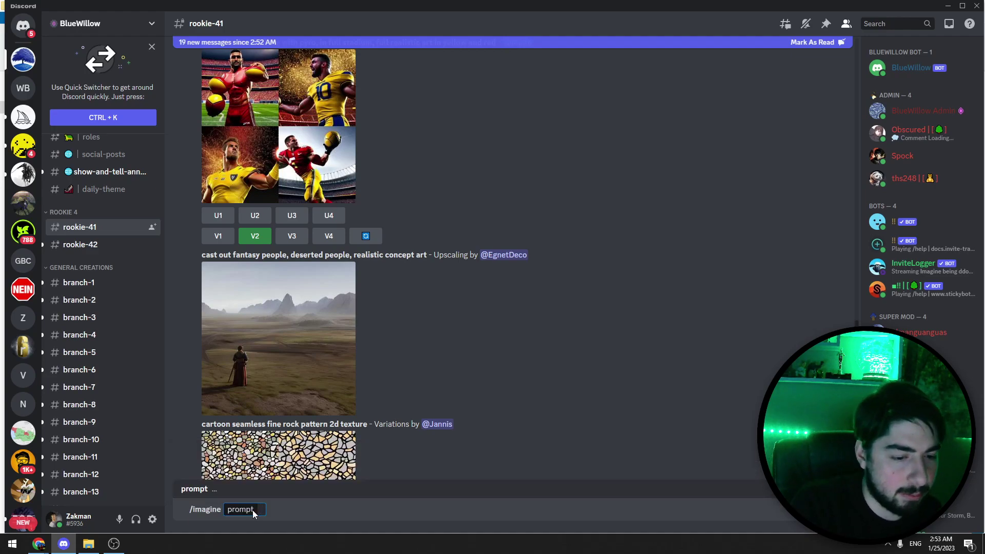
pyautogui.write('a pu')
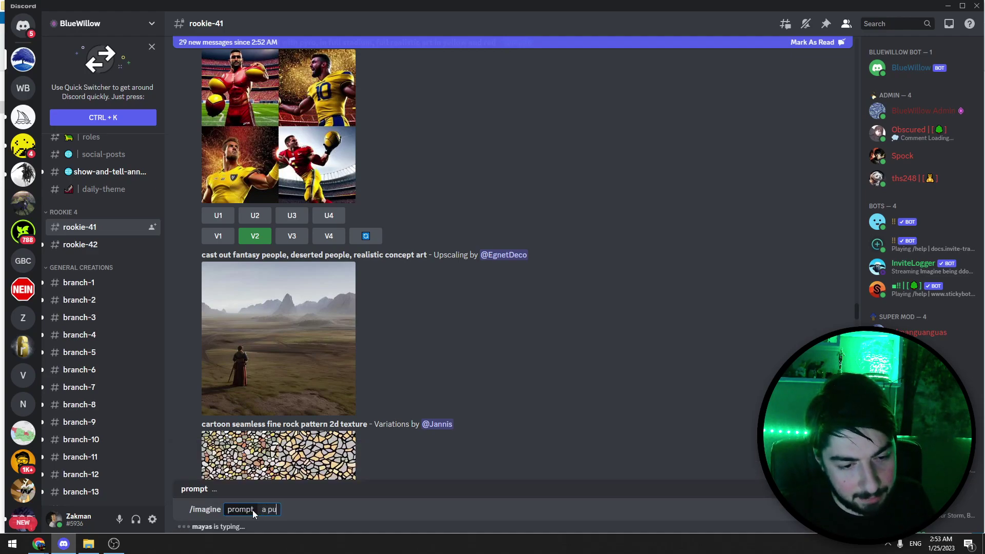
pyautogui.write('ppy runn')
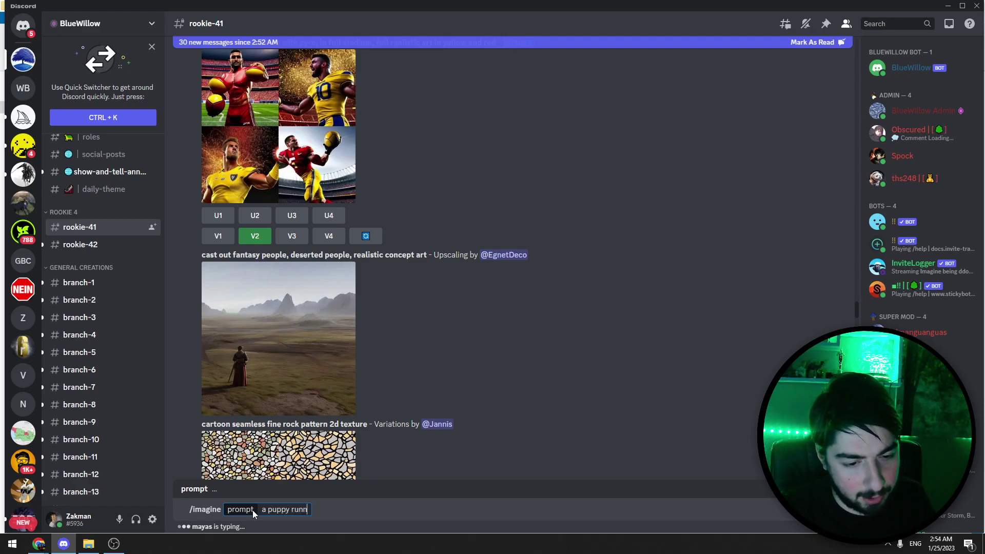
pyautogui.write('ing in the g')
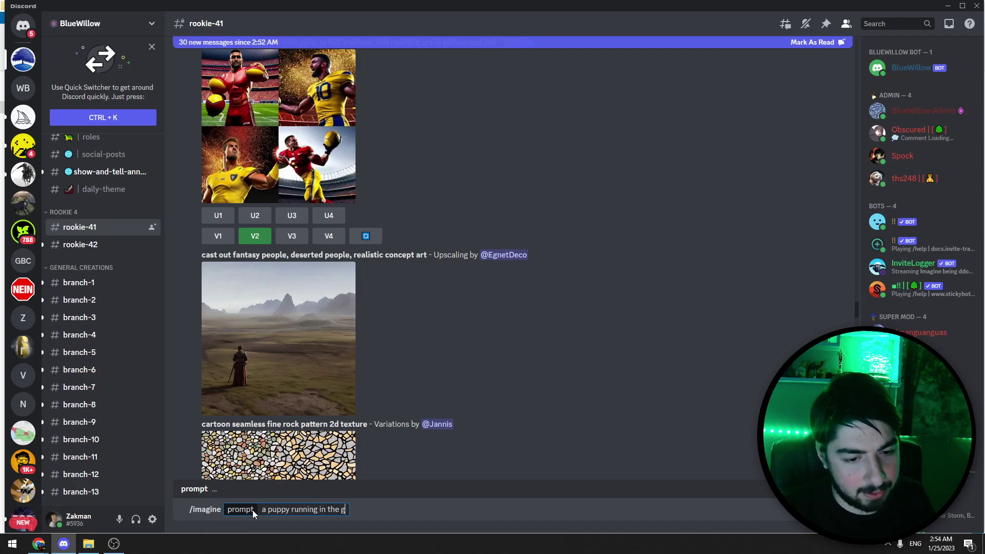
pyautogui.write('arden')
pyautogui.press('Return')
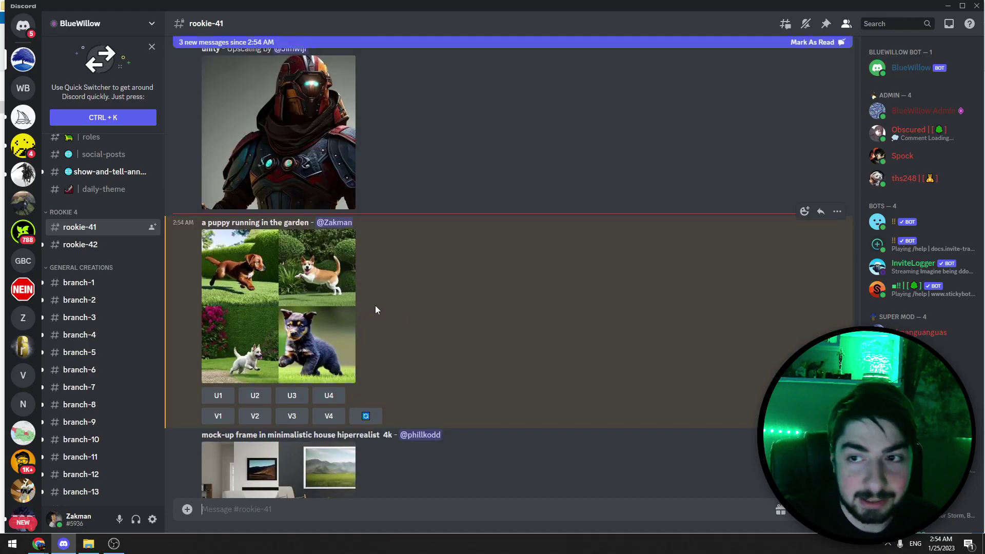
# - Preview the four puppy images enlarged and upscale the third one
pyautogui.click(270, 295)
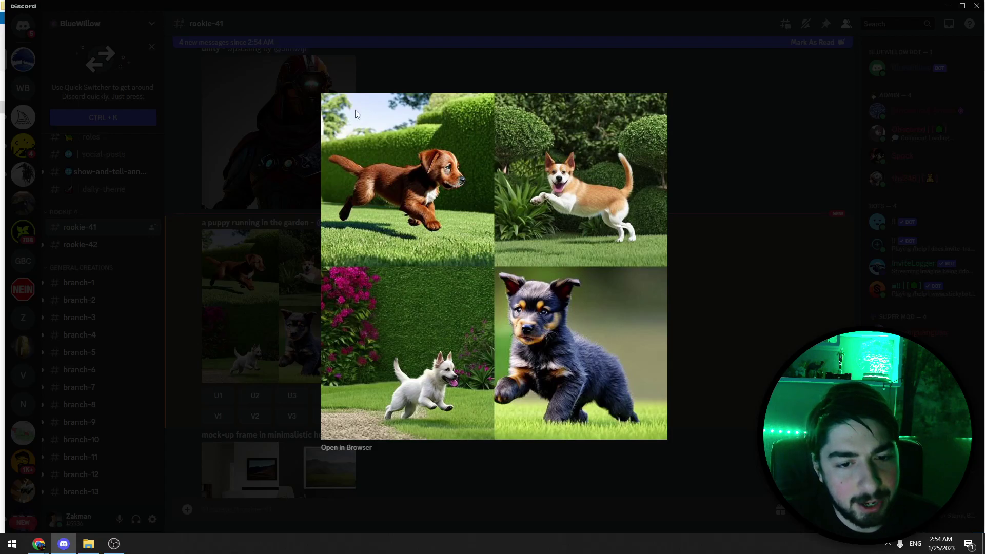
pyautogui.click(700, 270)
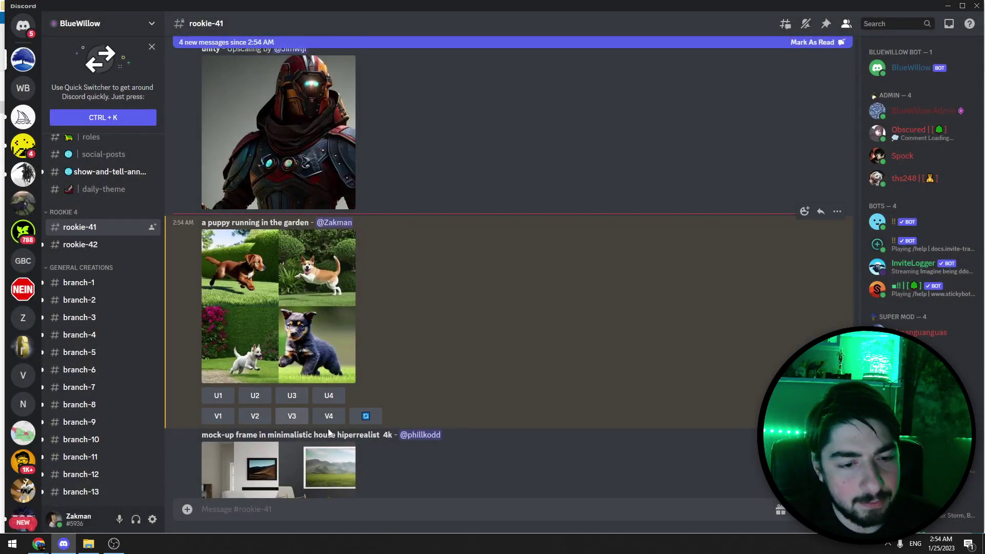
pyautogui.click(292, 396)
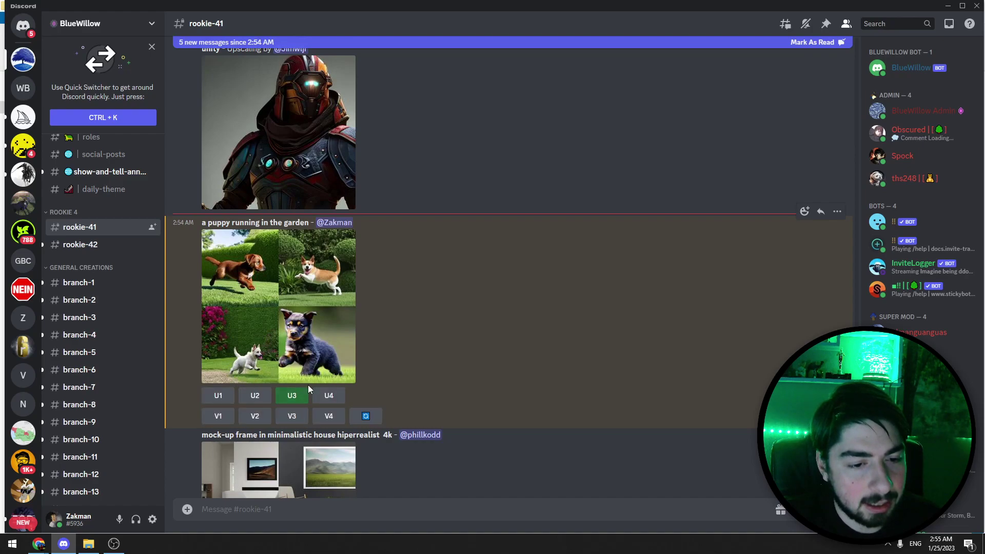
# - Find the upscaled puppy image, view it enlarged and check its copy and save options
pyautogui.scroll(-2, 276, 359)
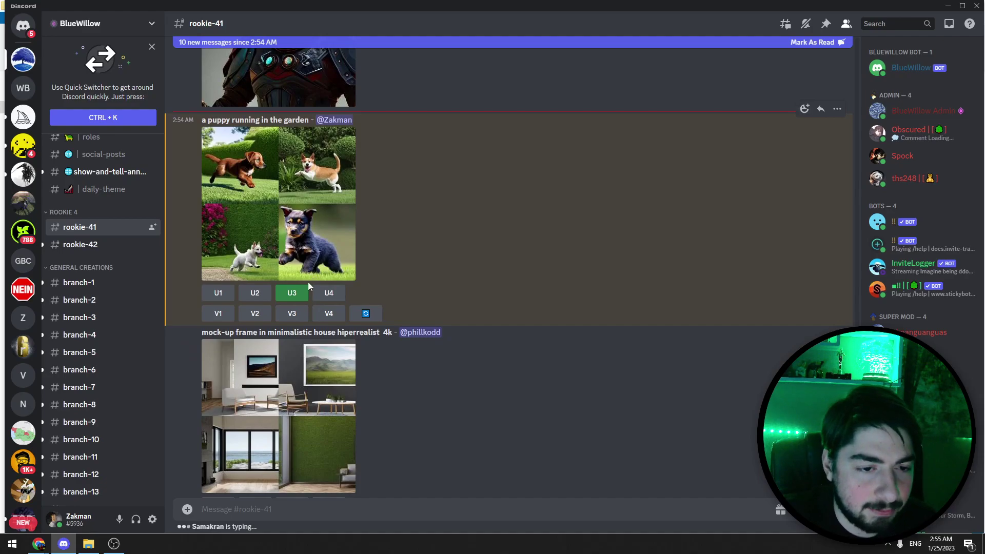
pyautogui.scroll(-10, 308, 247)
pyautogui.click(326, 215)
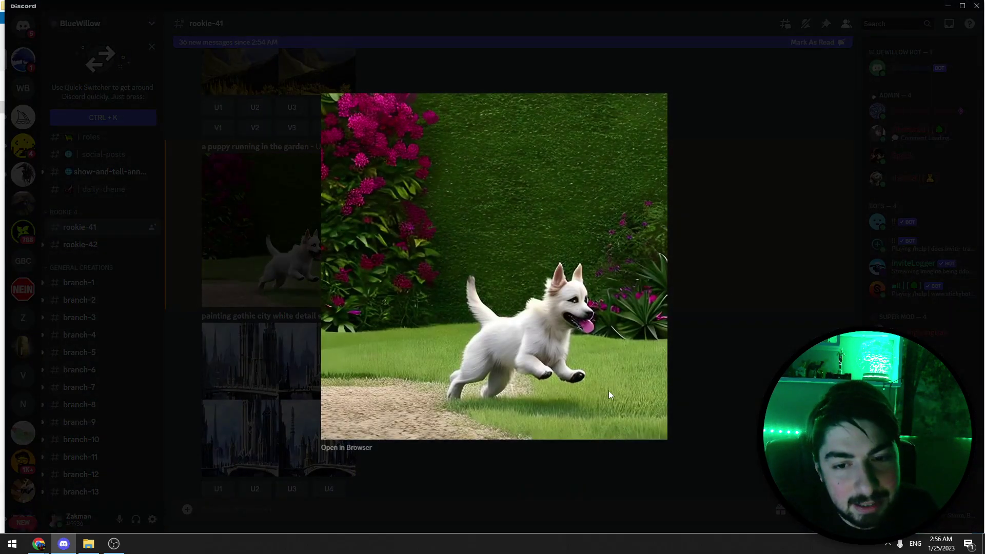
pyautogui.rightClick(552, 163)
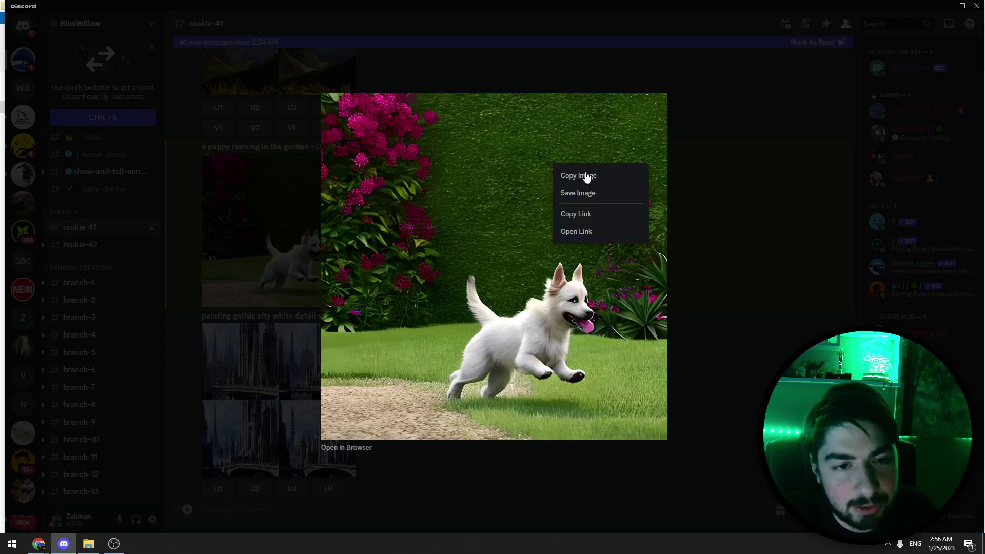
pyautogui.click(738, 164)
# - Generate images using /imagine with the prompt "a flying monkey in the rain" and enlarge the resulting grid
pyautogui.scroll(-10, 283, 358)
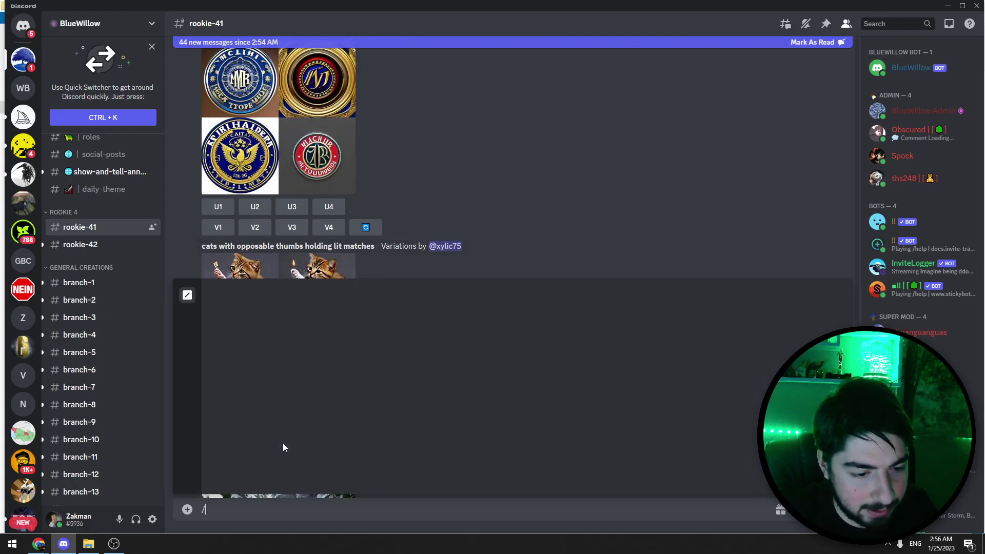
pyautogui.write('imagine')
pyautogui.press('Tab')
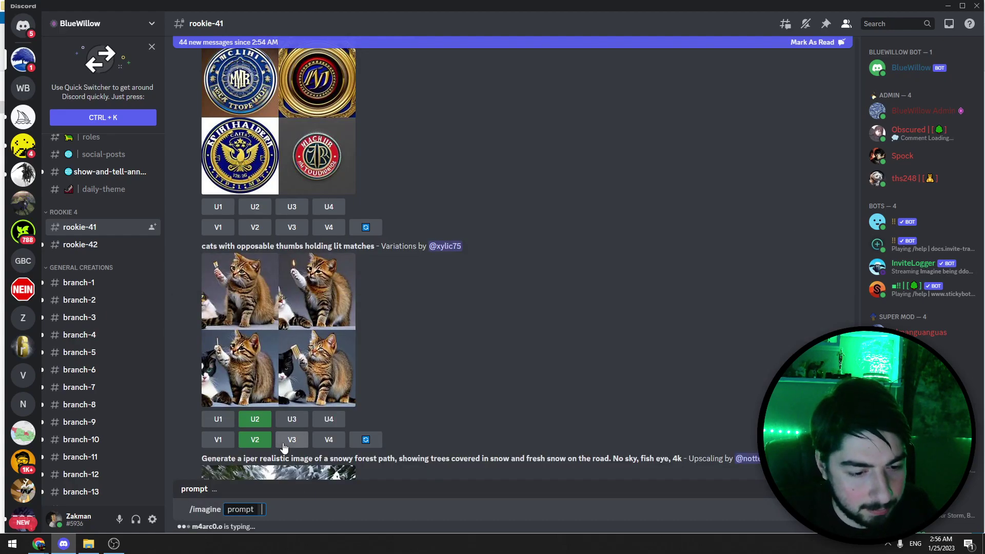
pyautogui.write('a flying')
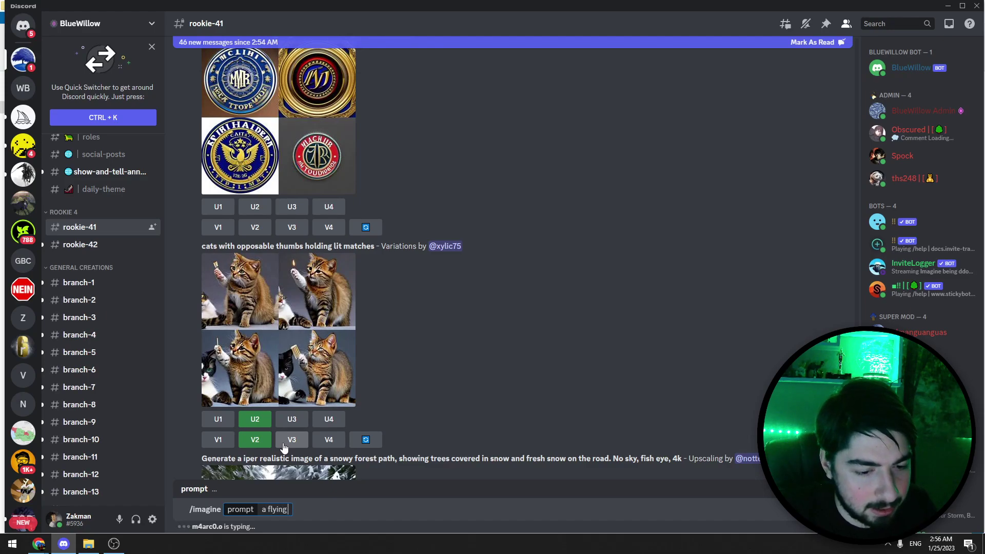
pyautogui.write(' monekey ')
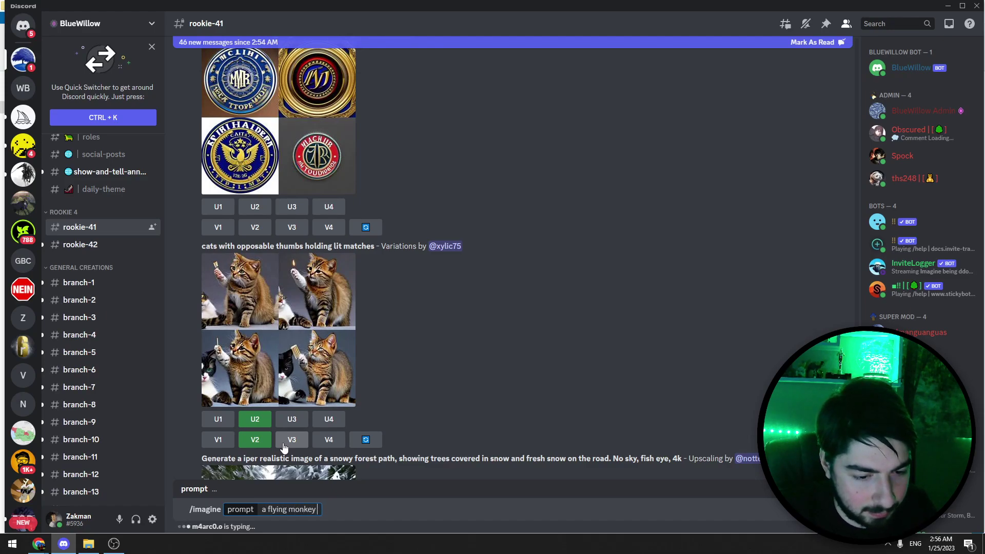
pyautogui.write('in the sky')
pyautogui.press('Return')
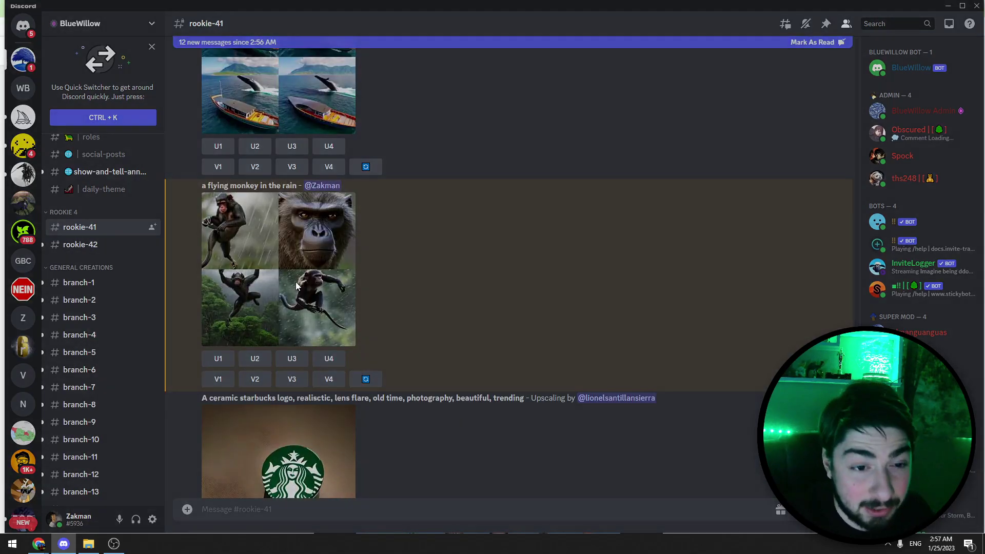
pyautogui.click(307, 277)
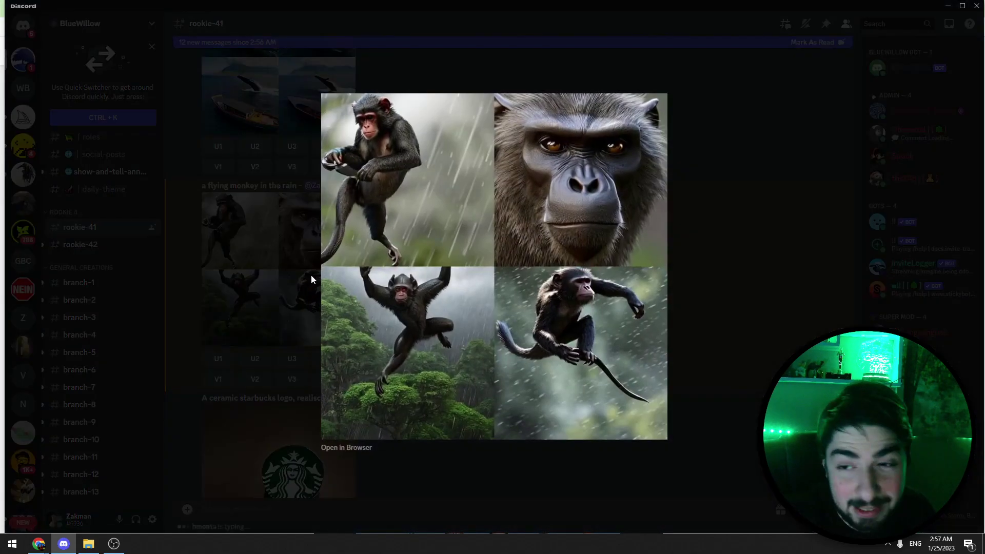